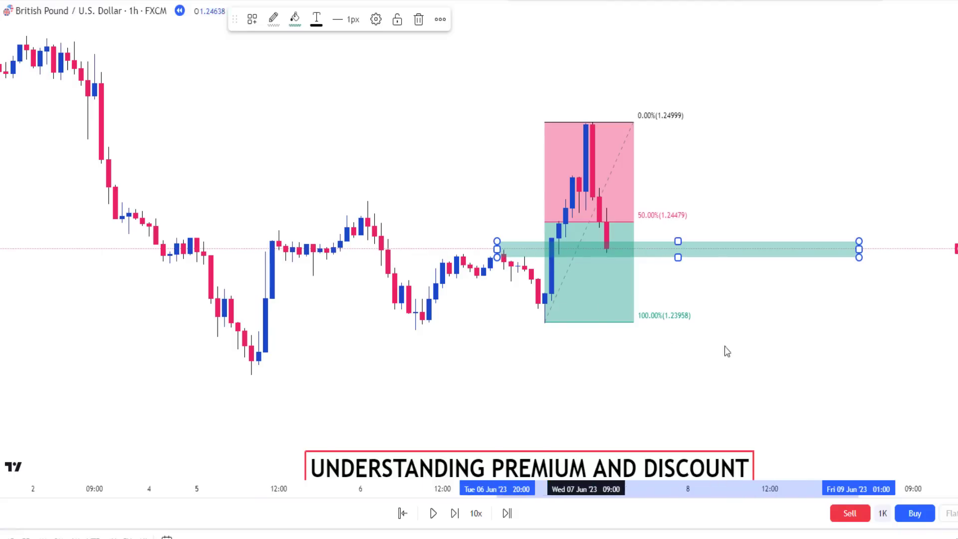
Step: Draw a small trial rectangle below the box, then delete it
{"action": "key", "text": "alt+shift+r"}
{"action": "mouse_move", "coordinate": [792, 342]}
{"action": "left_mouse_down"}
{"action": "mouse_move", "coordinate": [740, 306]}
{"action": "mouse_move", "coordinate": [758, 324]}
{"action": "left_mouse_up"}
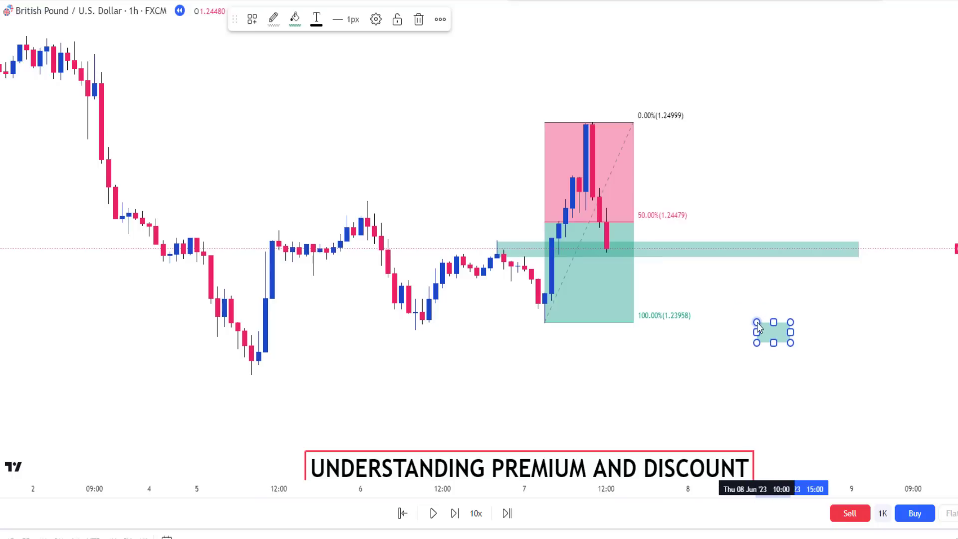
{"action": "key", "text": "Delete"}
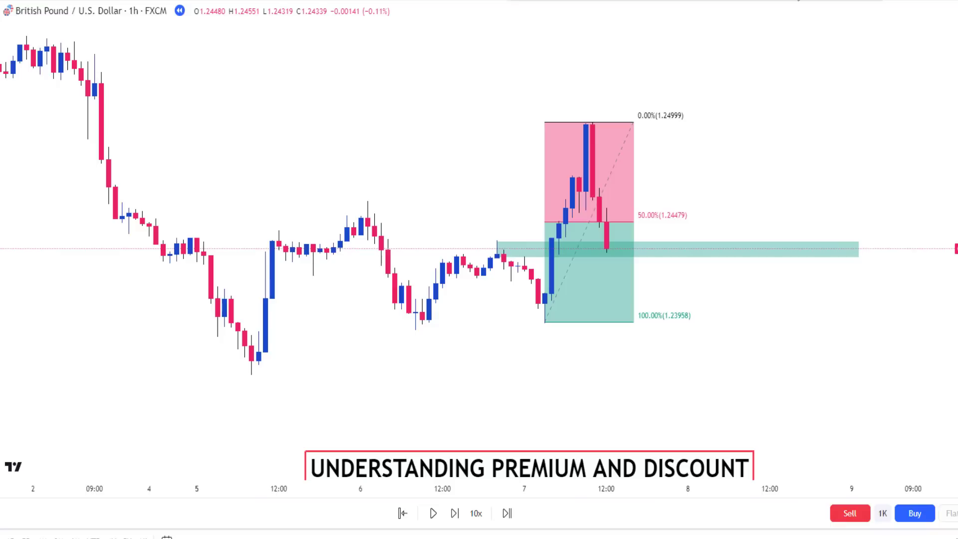
Step: Add a grey parallel channel under the green zone, nudged one bar left, plus a lower discount-area green zone
{"action": "left_click", "coordinate": [558, 254]}
{"action": "left_click", "coordinate": [902, 265]}
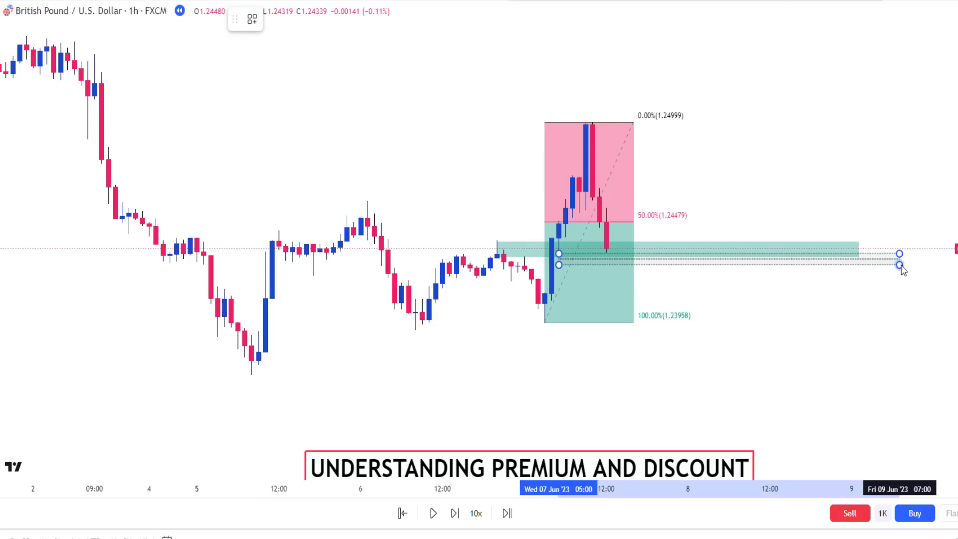
{"action": "left_click", "coordinate": [575, 290]}
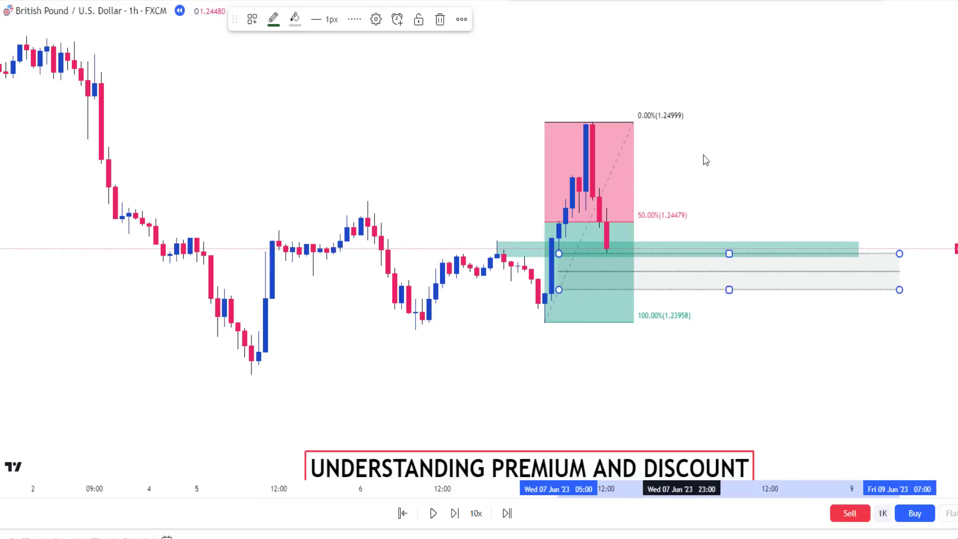
{"action": "key", "text": "Left"}
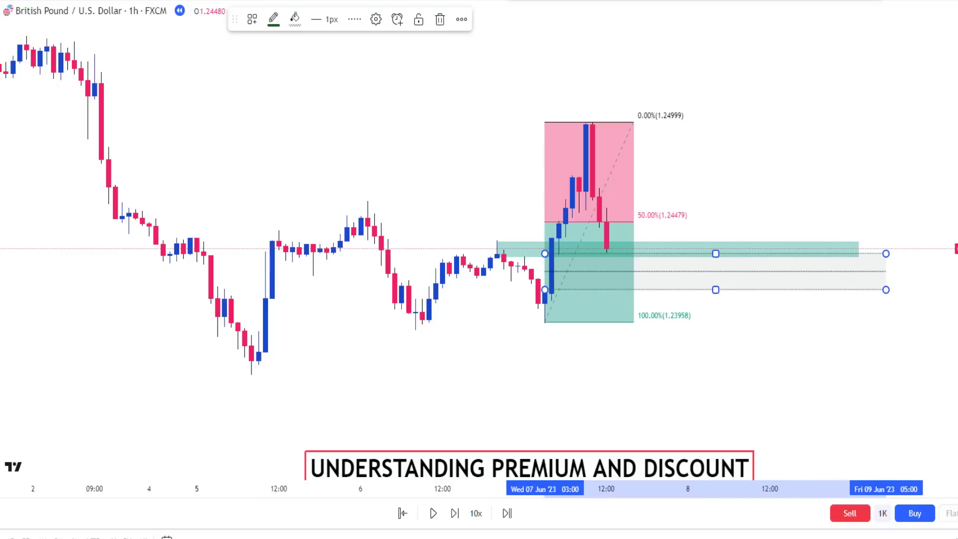
{"action": "key", "text": "Escape"}
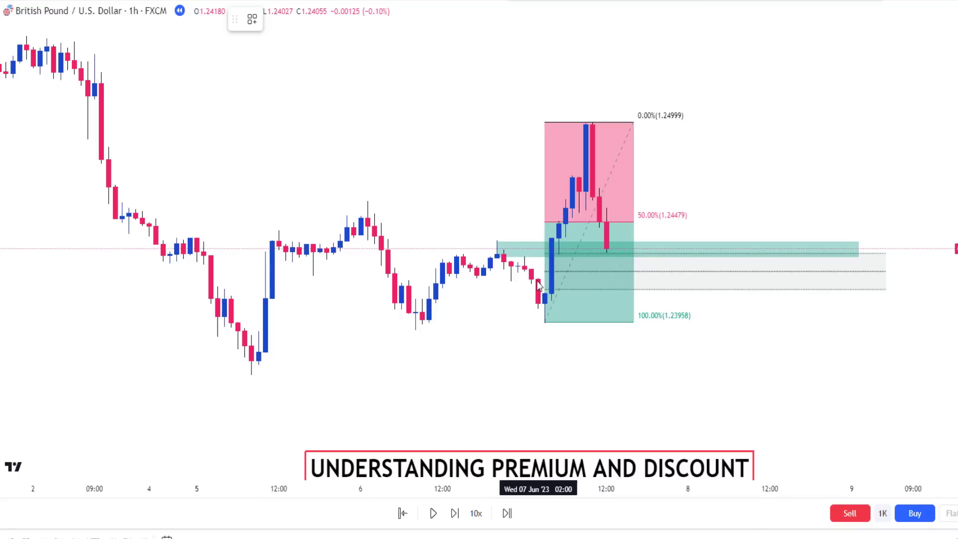
{"action": "left_click_drag", "start_coordinate": [538, 278], "coordinate": [957, 308]}
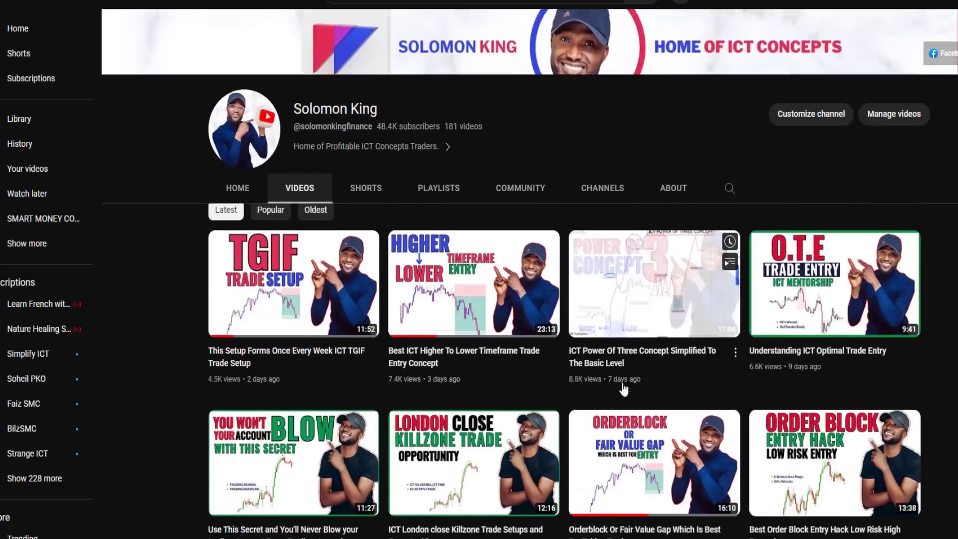
Step: Scroll down the trading channel's Videos list of latest ICT lessons
{"action": "scroll", "coordinate": [620, 324], "scroll_direction": "down", "scroll_amount": 1}
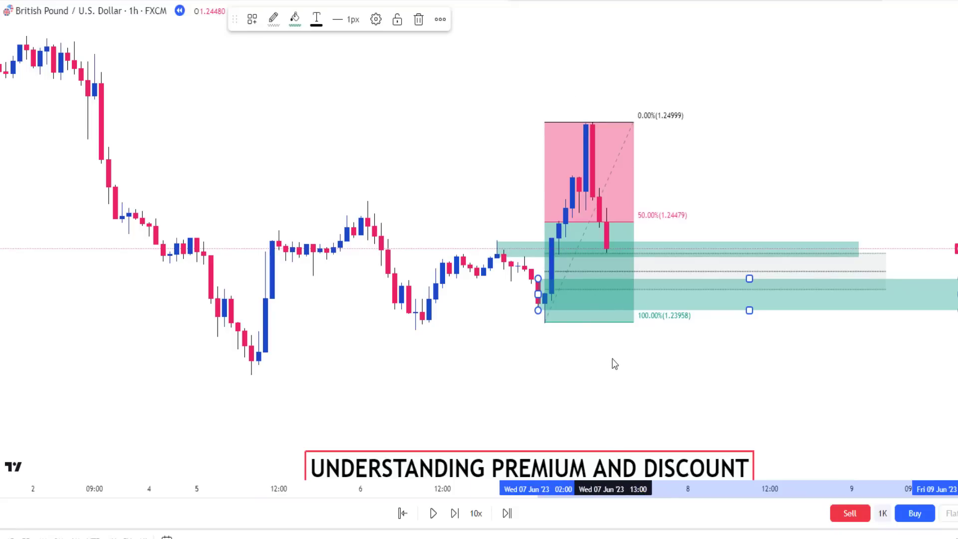
{"action": "left_click", "coordinate": [738, 70]}
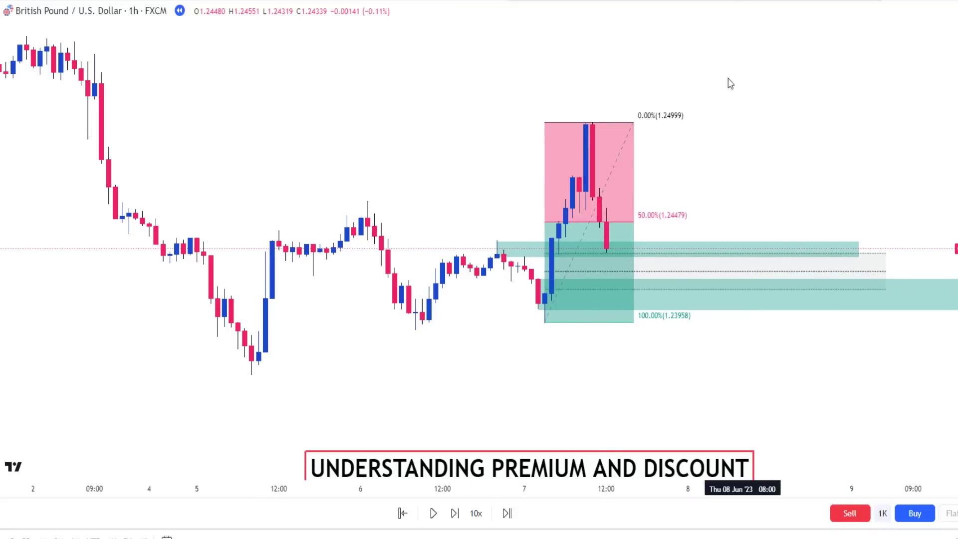
{"action": "left_click", "coordinate": [499, 249]}
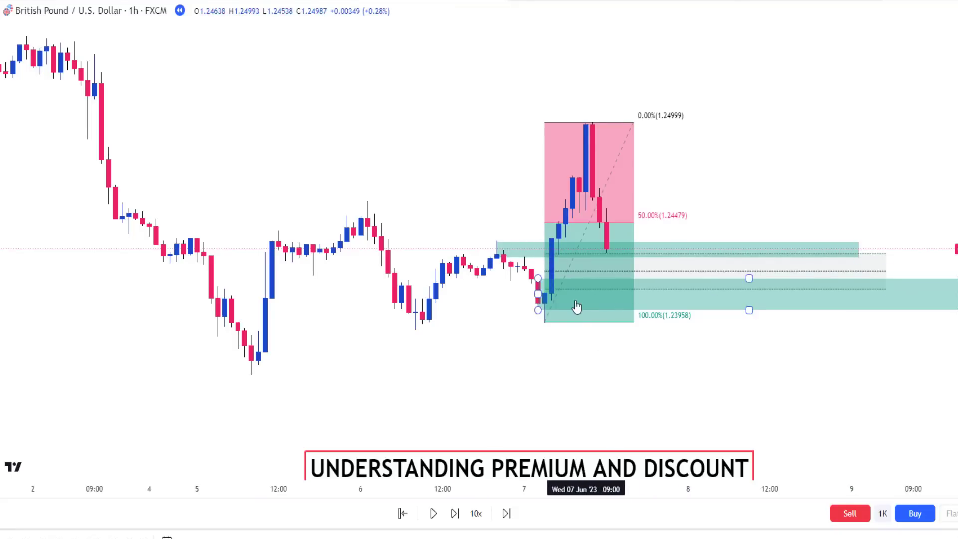
{"action": "left_click", "coordinate": [666, 366]}
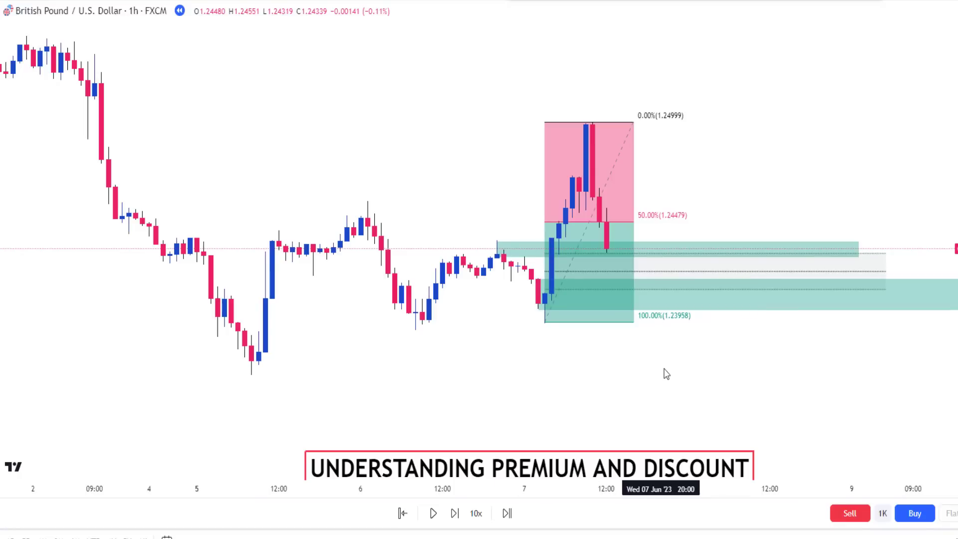
{"action": "scroll", "coordinate": [795, 358], "scroll_direction": "down", "scroll_amount": 2}
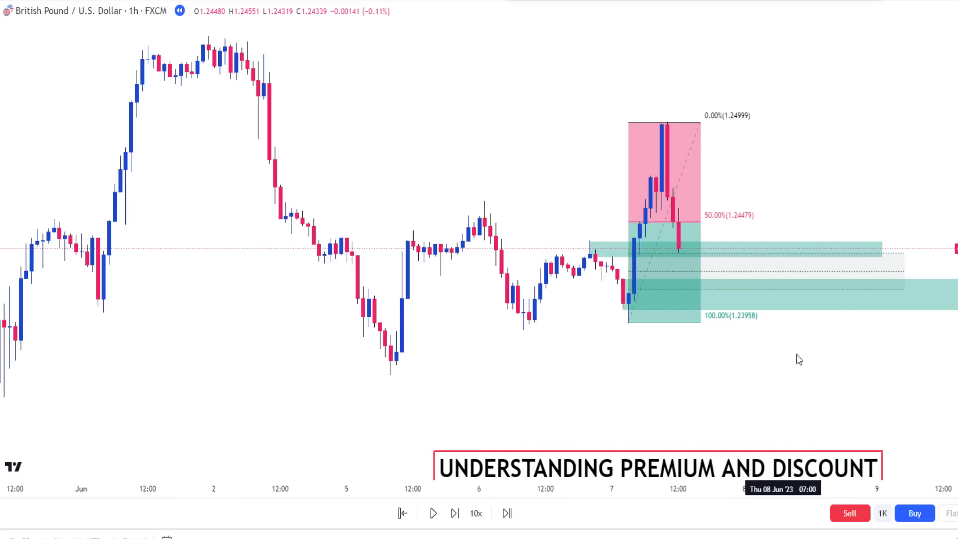
Step: Move the PREMIUM label into the box's pink half and EQUILLIBRIUM beside the 50% level
{"action": "left_click_drag", "start_coordinate": [795, 358], "coordinate": [705, 270]}
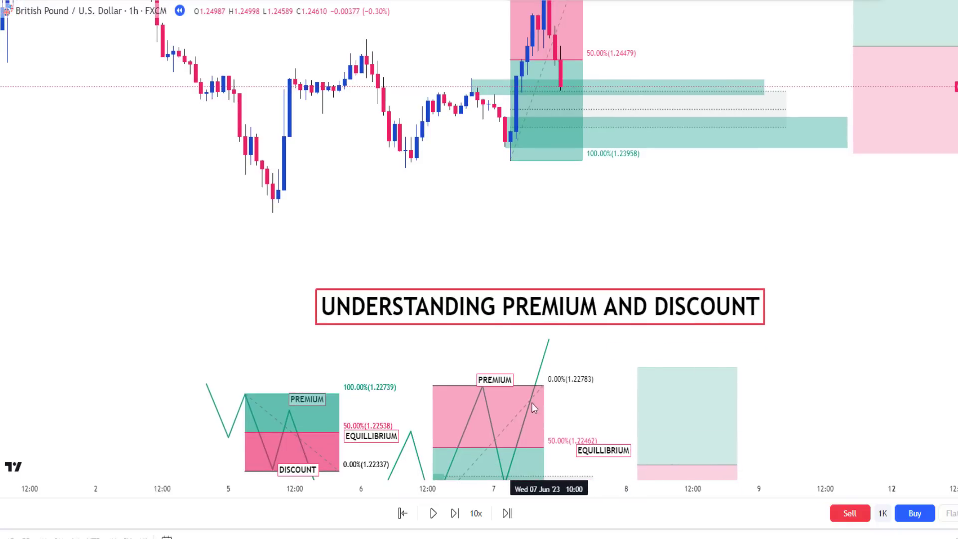
{"action": "left_click_drag", "start_coordinate": [496, 380], "coordinate": [607, 119]}
{"action": "left_click_drag", "start_coordinate": [628, 82], "coordinate": [646, 22]}
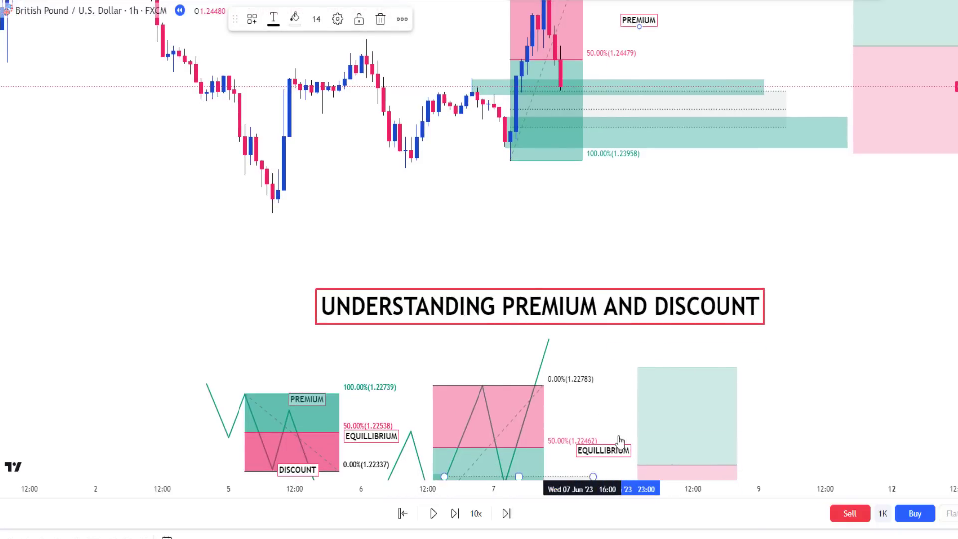
{"action": "scroll", "coordinate": [618, 441], "scroll_direction": "down", "scroll_amount": 1}
{"action": "left_click_drag", "start_coordinate": [631, 454], "coordinate": [609, 53]}
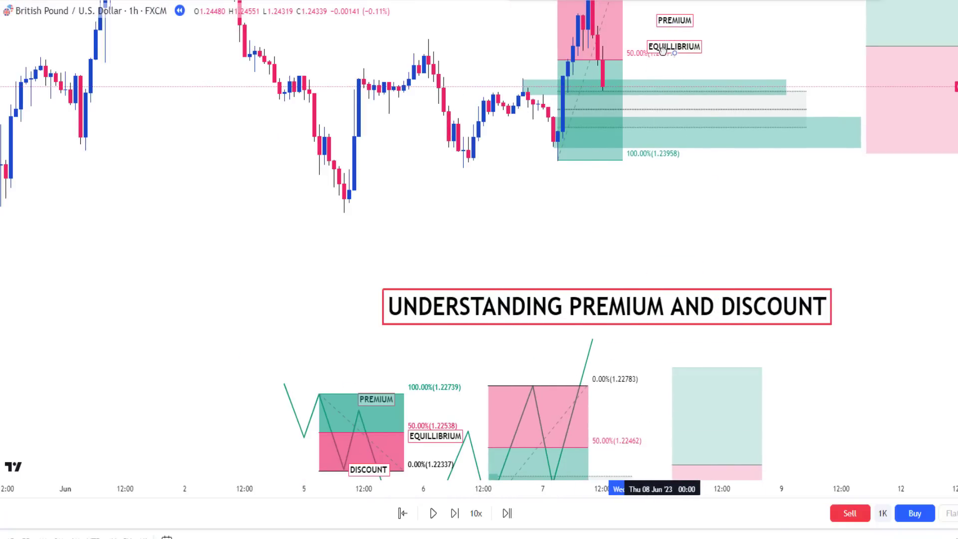
{"action": "left_click_drag", "start_coordinate": [705, 175], "coordinate": [664, 102]}
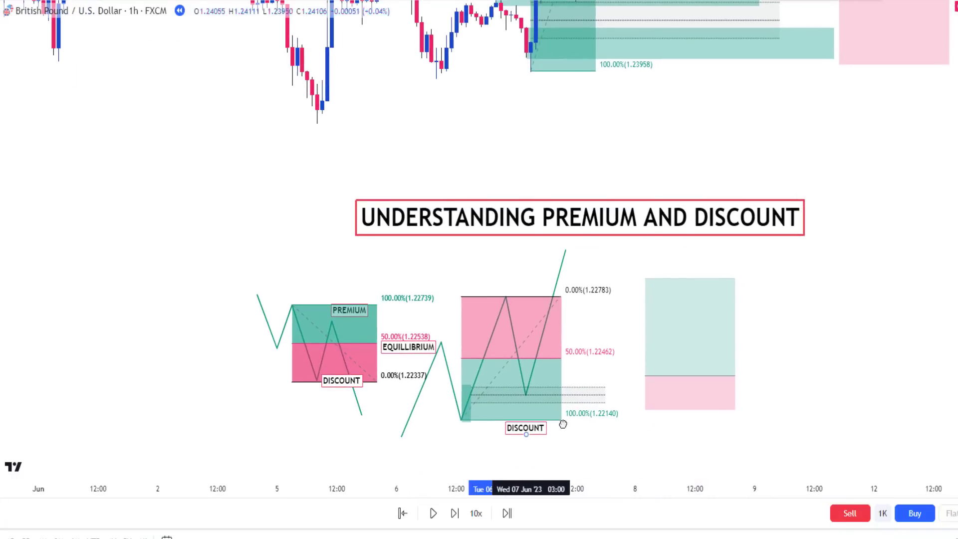
Step: Place the DISCOUNT label near the 100% level and recentre the labelled Fibonacci box
{"action": "left_click_drag", "start_coordinate": [521, 432], "coordinate": [663, 79]}
{"action": "left_click_drag", "start_coordinate": [697, 234], "coordinate": [684, 374]}
{"action": "left_click_drag", "start_coordinate": [661, 317], "coordinate": [670, 293]}
{"action": "left_click_drag", "start_coordinate": [747, 386], "coordinate": [779, 437]}
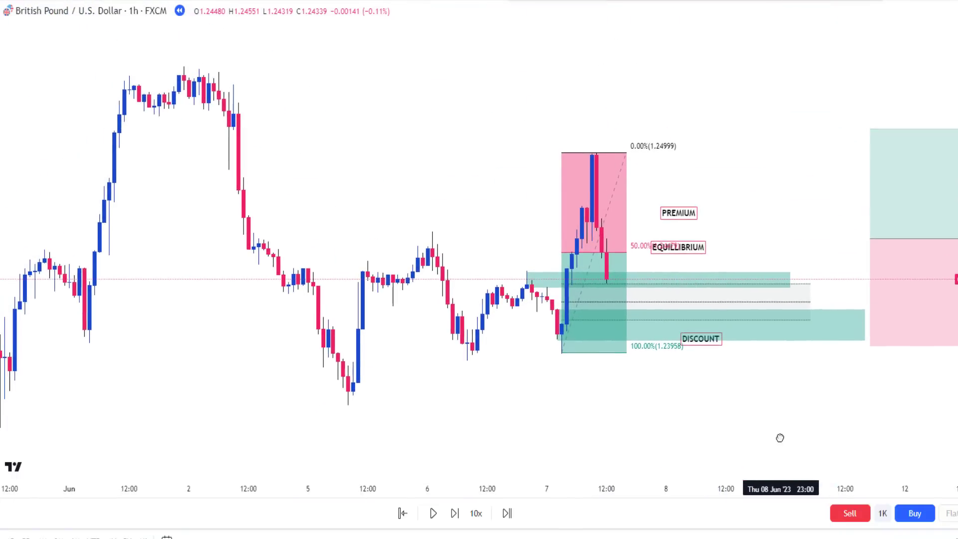
{"action": "scroll", "coordinate": [788, 431], "scroll_direction": "up", "scroll_amount": 2}
{"action": "left_click_drag", "start_coordinate": [669, 389], "coordinate": [723, 368]}
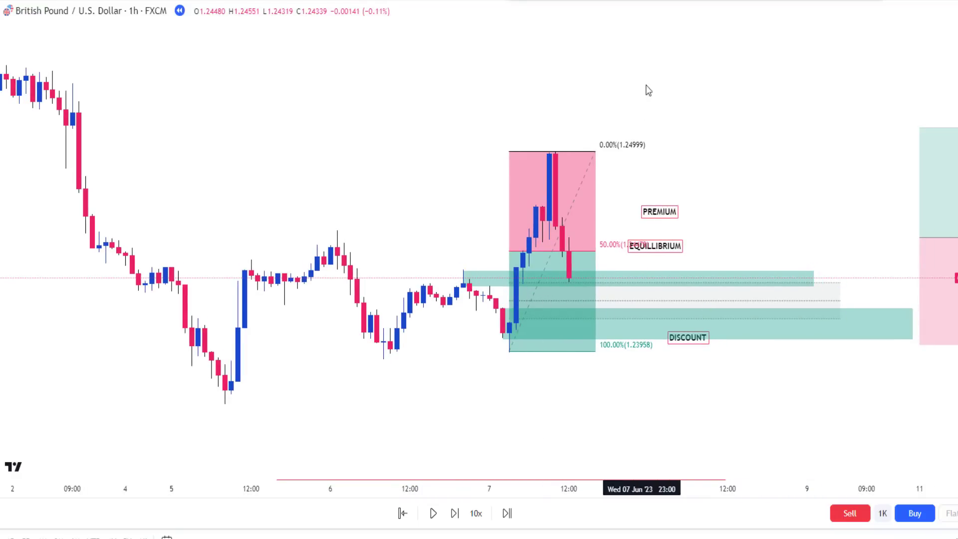
{"action": "left_click_drag", "start_coordinate": [719, 160], "coordinate": [761, 210]}
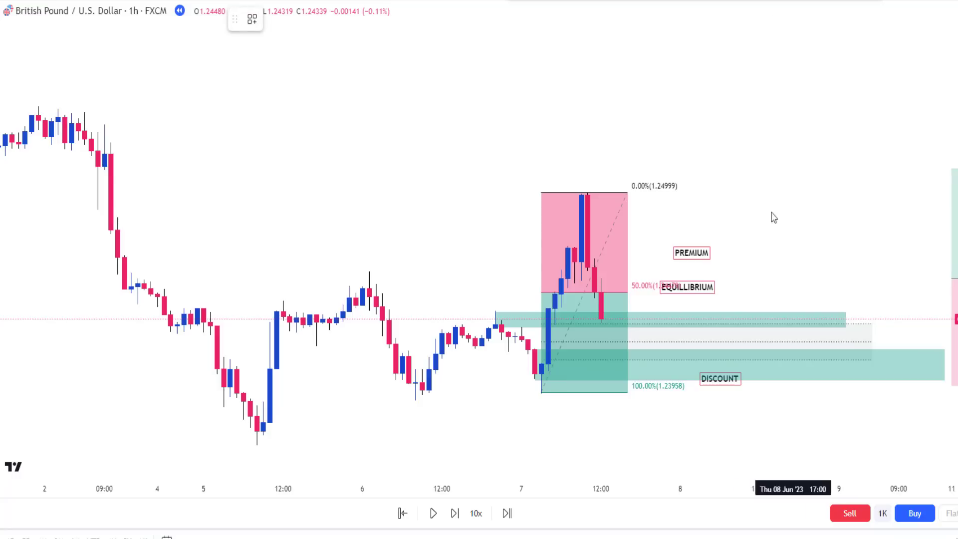
Step: Place a long position at the green zone, target 1.24999, stop below 1.23958 (R/R 1.62)
{"action": "left_click", "coordinate": [567, 318]}
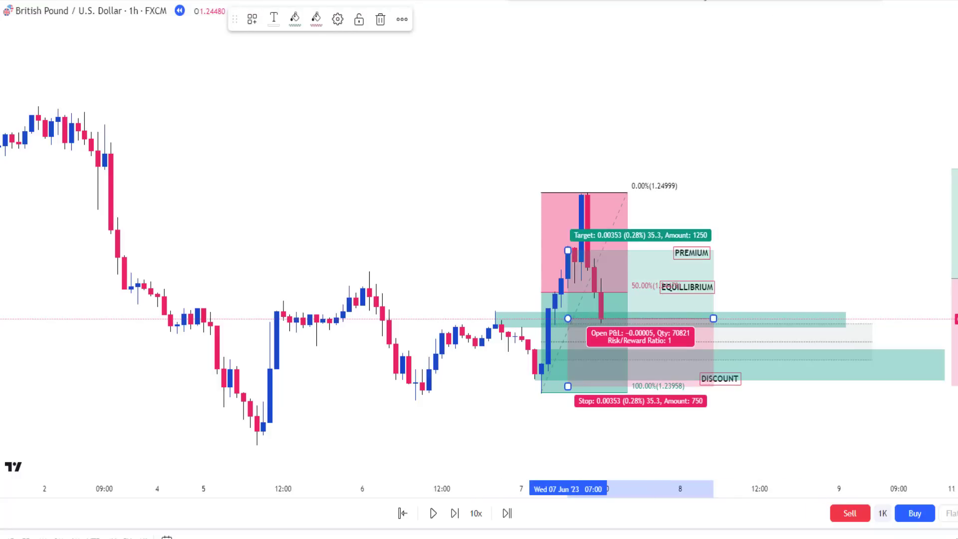
{"action": "left_click_drag", "start_coordinate": [568, 249], "coordinate": [583, 190]}
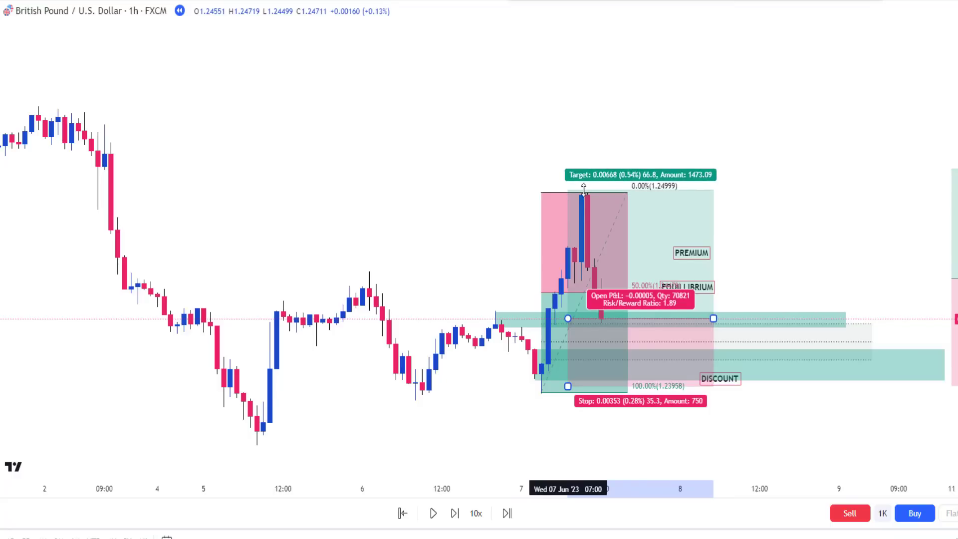
{"action": "left_click_drag", "start_coordinate": [568, 385], "coordinate": [565, 397]}
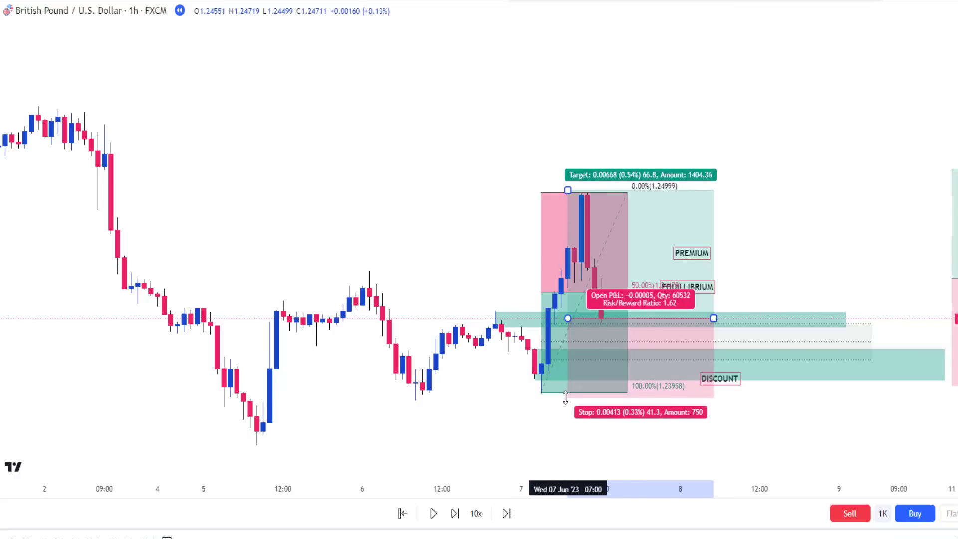
{"action": "left_click", "coordinate": [553, 421]}
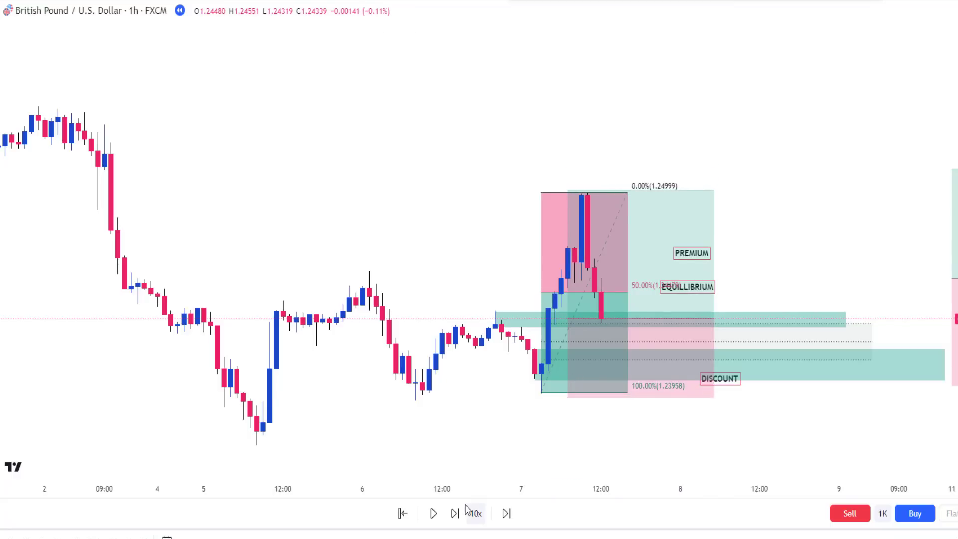
Step: Replay bars until price rallies above 1.24999, then check the long's open P&L of 0.00239
{"action": "left_click", "coordinate": [433, 517]}
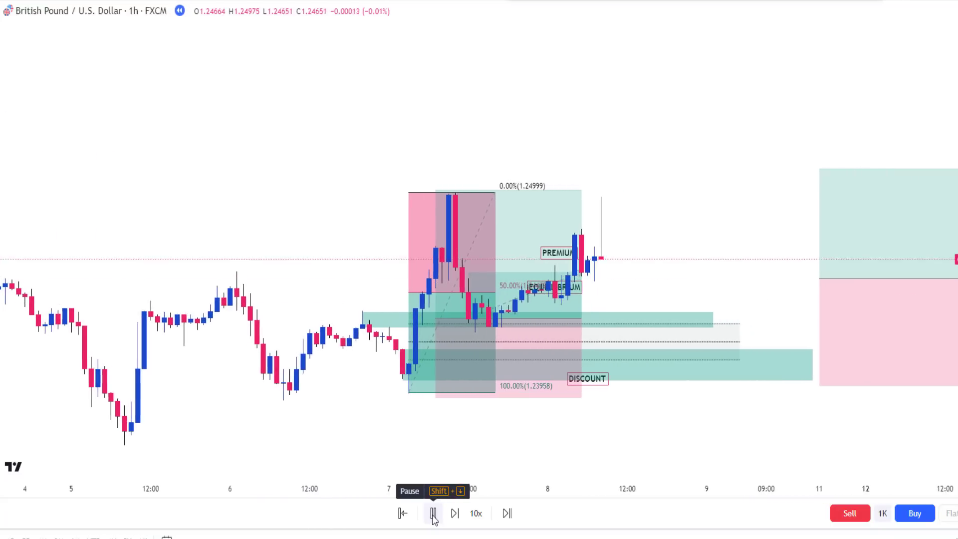
{"action": "left_click", "coordinate": [434, 514]}
{"action": "left_click", "coordinate": [508, 198]}
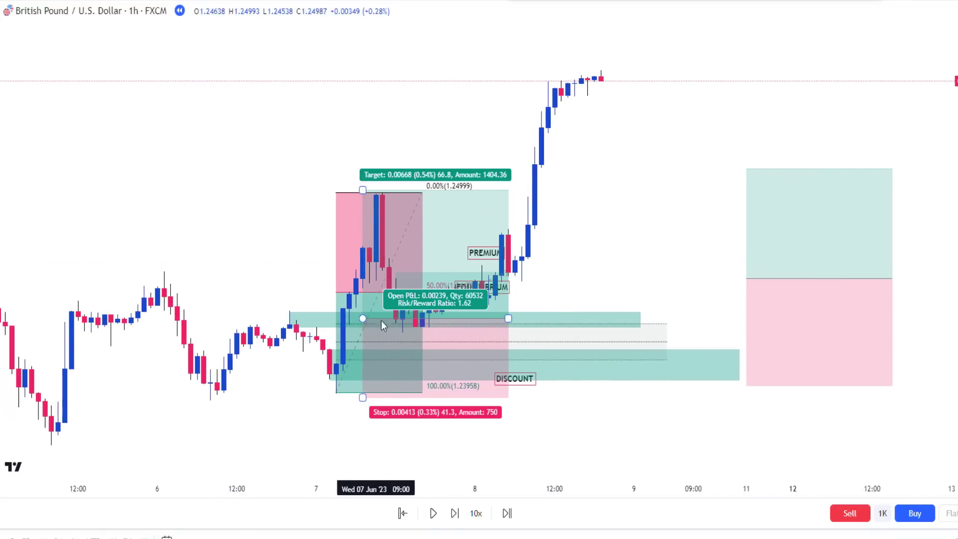
{"action": "left_click", "coordinate": [566, 150]}
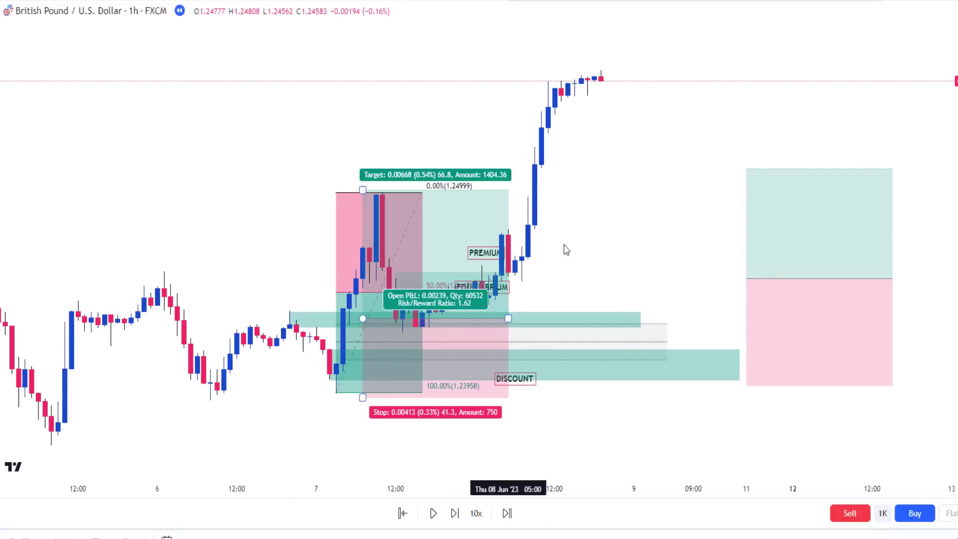
Step: Pan the GBP/USD hourly chart back to the late-May swings and adjust the horizontal zoom
{"action": "left_click_drag", "start_coordinate": [582, 173], "coordinate": [686, 169]}
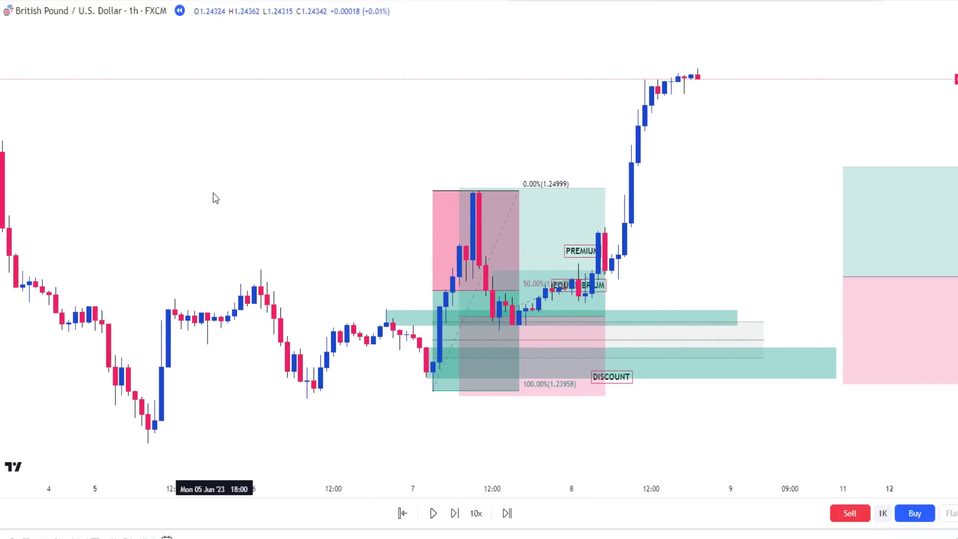
{"action": "left_click_drag", "start_coordinate": [211, 196], "coordinate": [762, 178]}
{"action": "left_click_drag", "start_coordinate": [355, 299], "coordinate": [851, 180]}
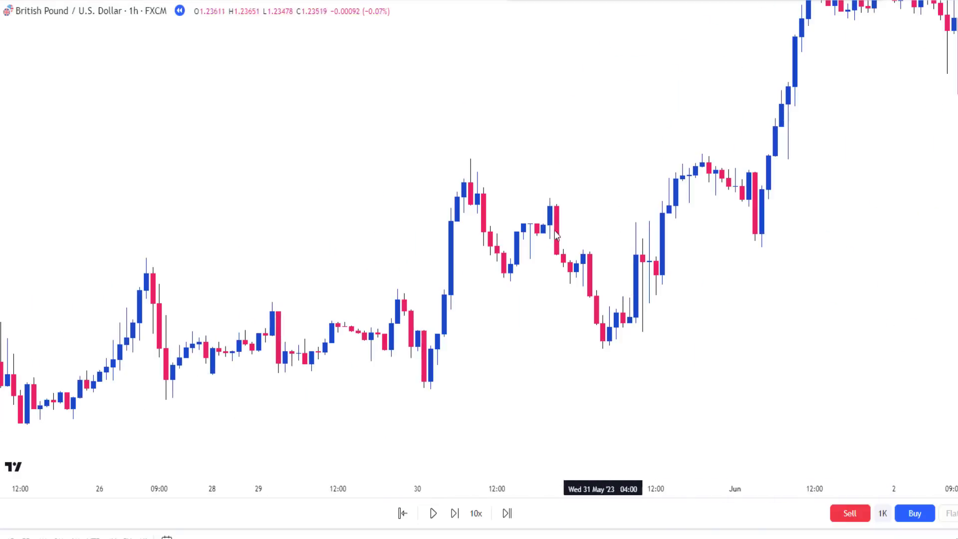
{"action": "left_click_drag", "start_coordinate": [543, 168], "coordinate": [619, 165]}
{"action": "scroll", "coordinate": [819, 266], "scroll_direction": "down", "scroll_amount": 3}
{"action": "scroll", "coordinate": [599, 144], "scroll_direction": "up", "scroll_amount": 2}
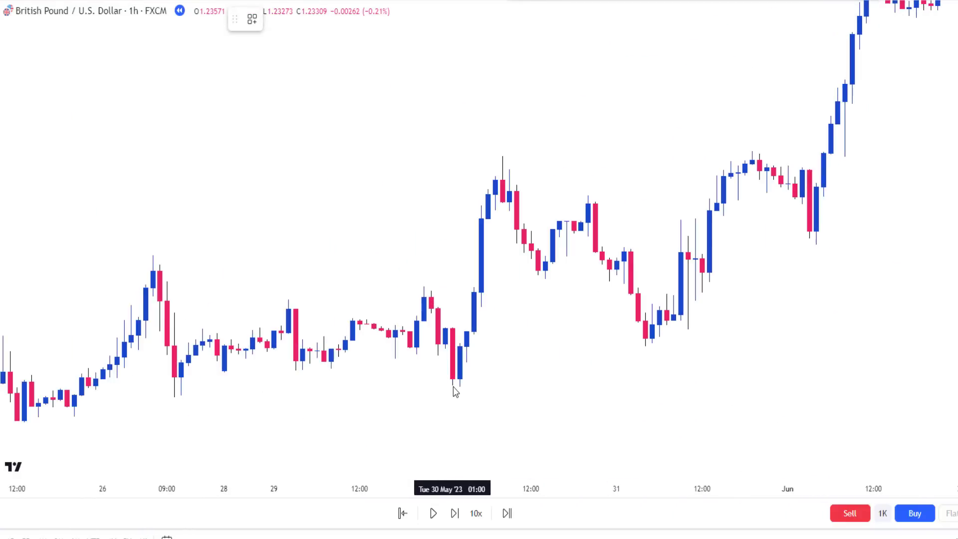
Step: Finish the Fib box at the 1.24470 high and make its background fill much more transparent
{"action": "left_click", "coordinate": [688, 155]}
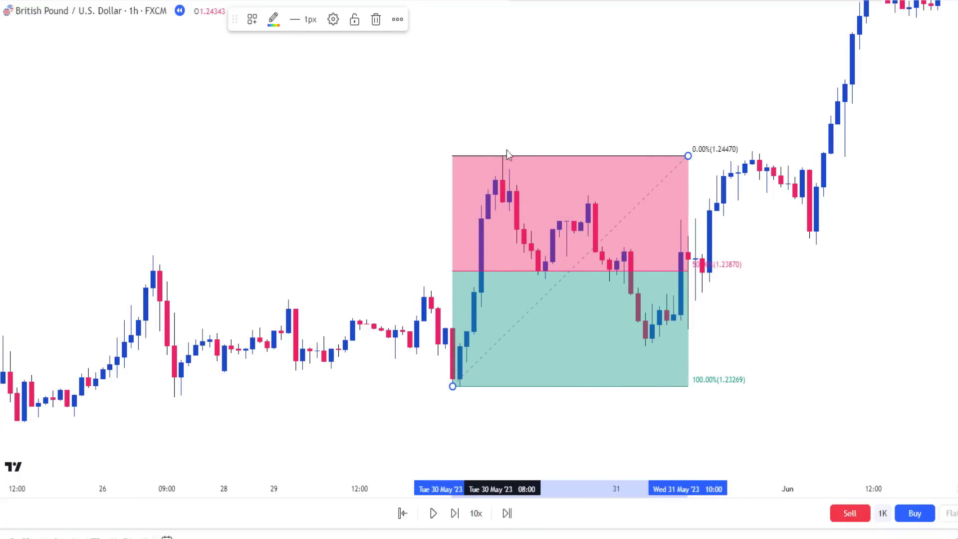
{"action": "left_click", "coordinate": [332, 20]}
{"action": "scroll", "coordinate": [451, 333], "scroll_direction": "down", "scroll_amount": 5}
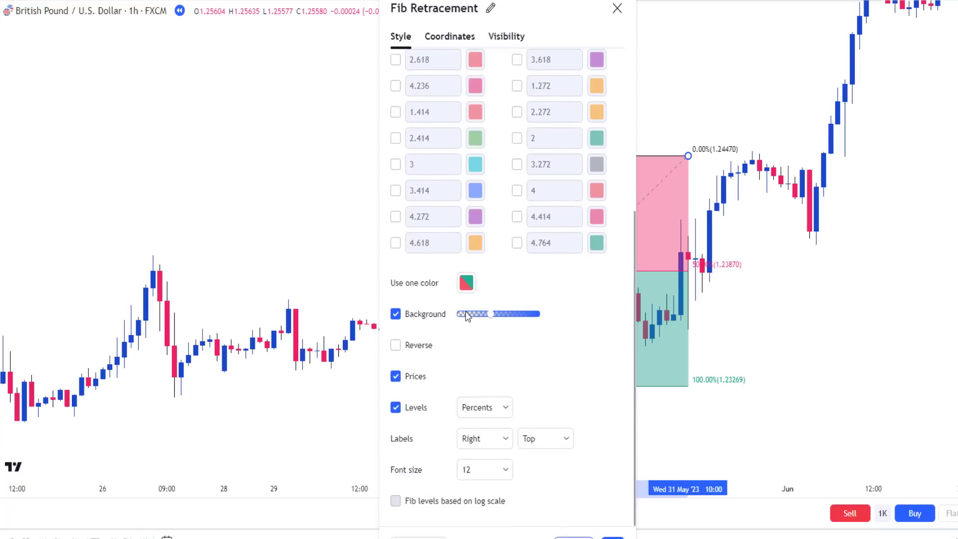
{"action": "left_click", "coordinate": [472, 314]}
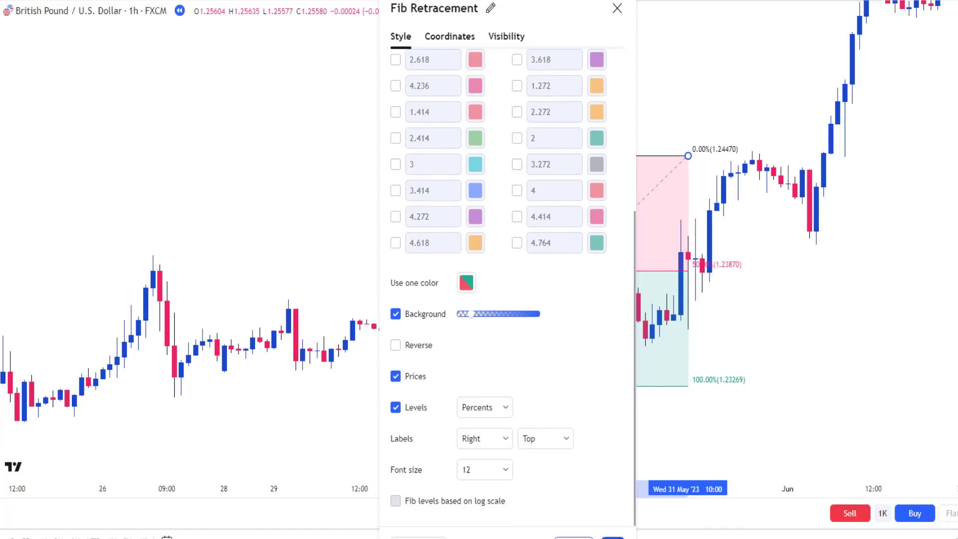
{"action": "key", "text": "Escape"}
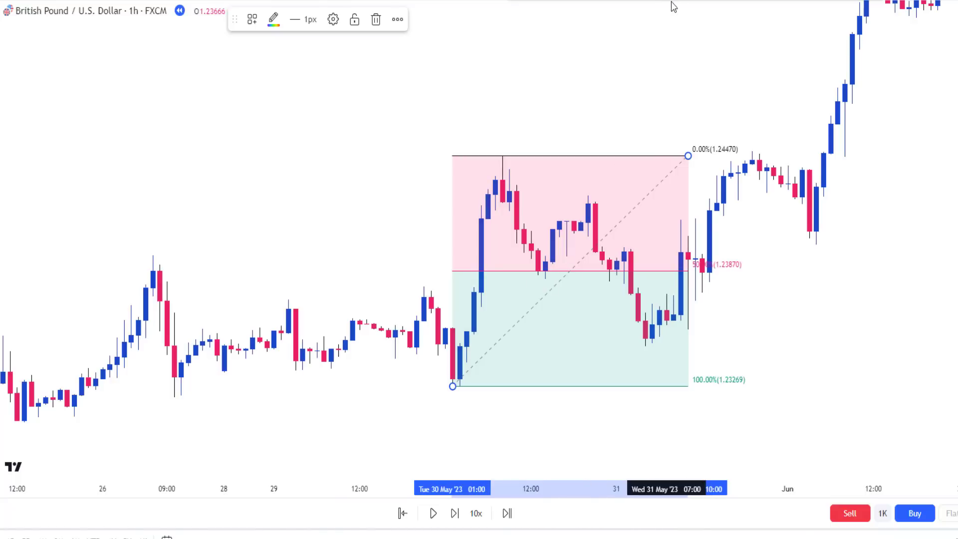
Step: Brush a circle and a short stroke around the candle lows on the 50% line
{"action": "left_click", "coordinate": [538, 199]}
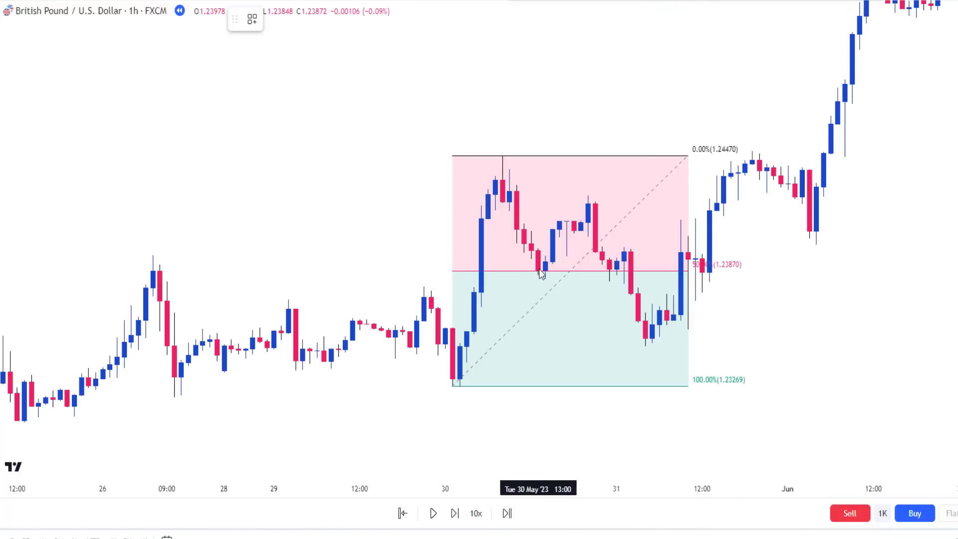
{"action": "left_click_drag", "start_coordinate": [551, 298], "coordinate": [544, 269]}
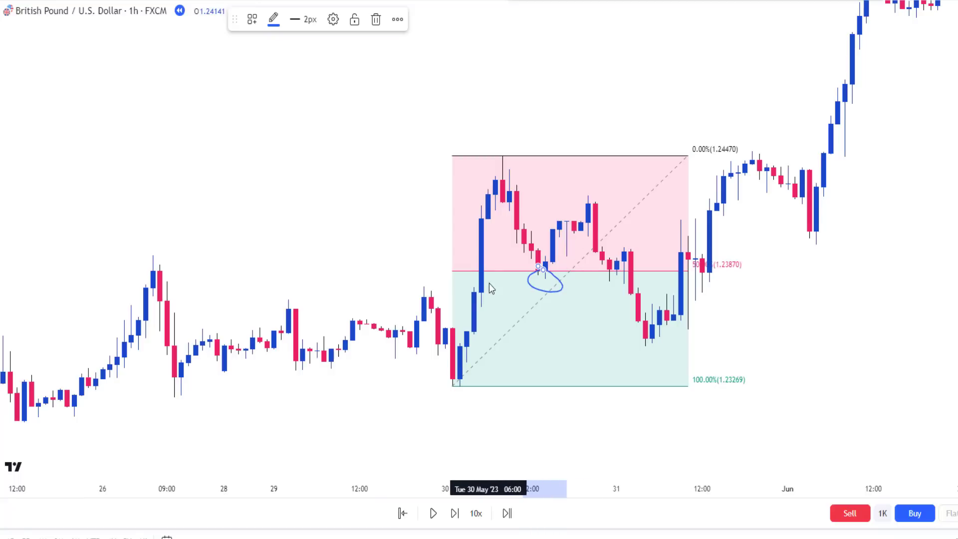
{"action": "left_click_drag", "start_coordinate": [526, 278], "coordinate": [587, 273]}
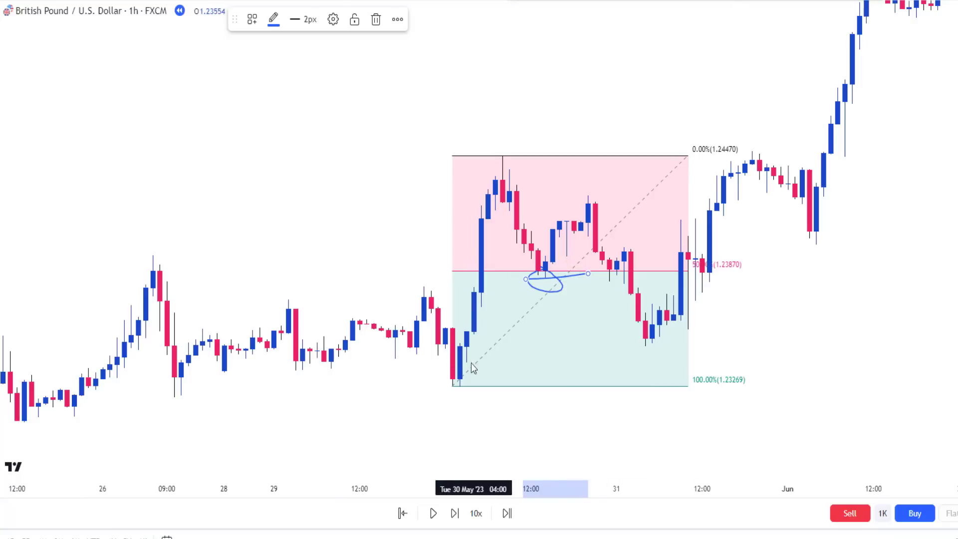
{"action": "left_click", "coordinate": [571, 368]}
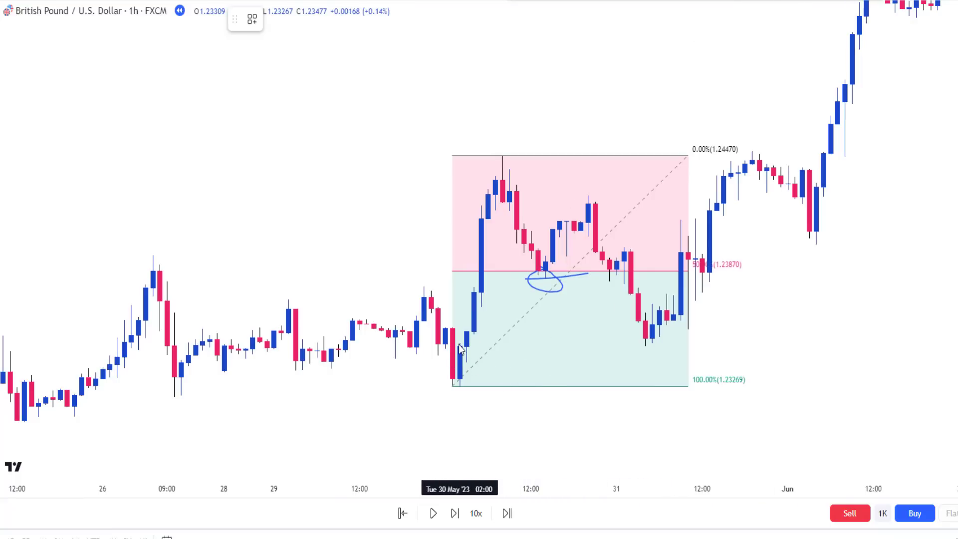
Step: Draw a dotted horizontal line across the lower lows and pan back to the 17–26 May candles
{"action": "mouse_move", "coordinate": [468, 349]}
{"action": "left_mouse_down"}
{"action": "mouse_move", "coordinate": [764, 355]}
{"action": "mouse_move", "coordinate": [767, 341]}
{"action": "left_mouse_up"}
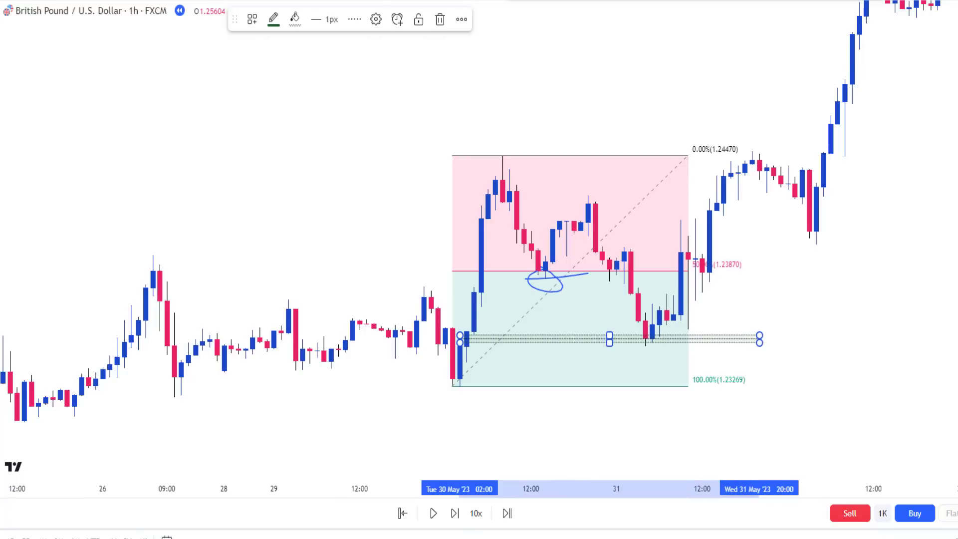
{"action": "scroll", "coordinate": [434, 192], "scroll_direction": "left", "scroll_amount": 5}
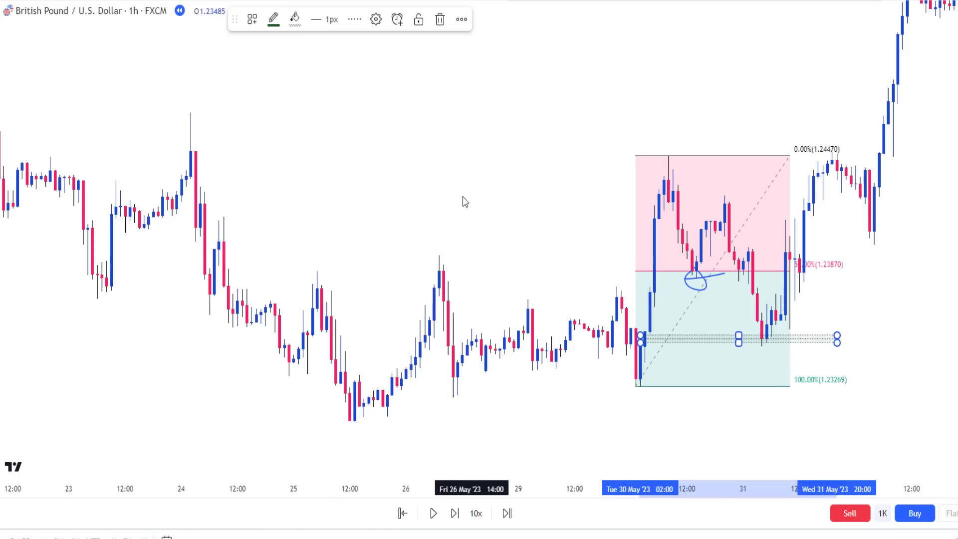
{"action": "mouse_move", "coordinate": [232, 186]}
{"action": "left_mouse_down"}
{"action": "mouse_move", "coordinate": [534, 208]}
{"action": "mouse_move", "coordinate": [638, 241]}
{"action": "mouse_move", "coordinate": [650, 256]}
{"action": "left_mouse_up"}
{"action": "left_click_drag", "start_coordinate": [558, 207], "coordinate": [643, 186]}
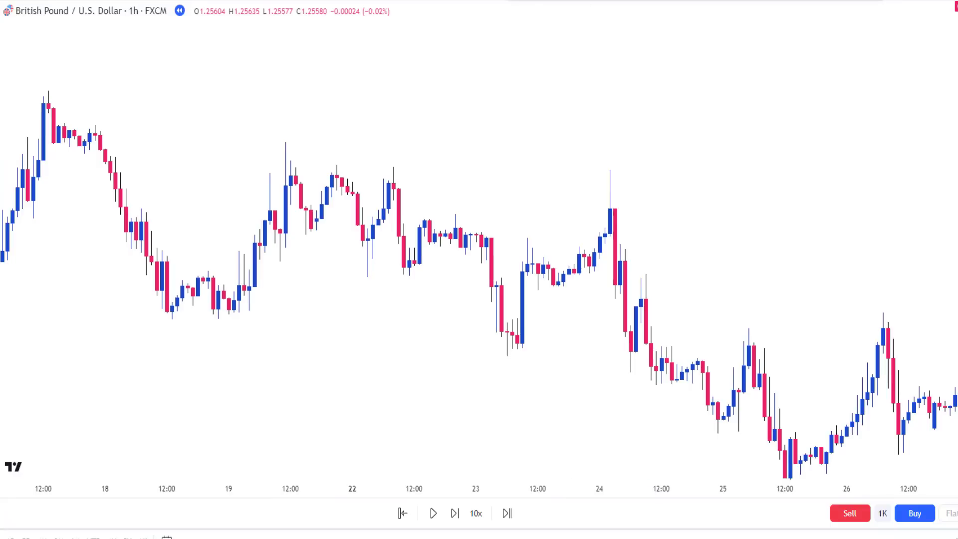
Step: Draw a Fib Retracement from the 22 May 1.24710 high down to the 24 May low near 1.23737
{"action": "left_click", "coordinate": [394, 167]}
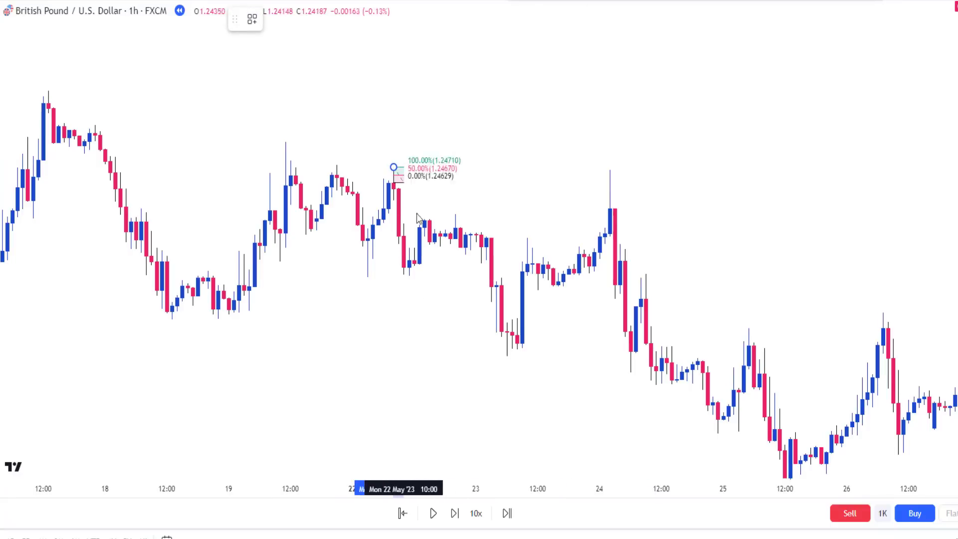
{"action": "left_click", "coordinate": [460, 278]}
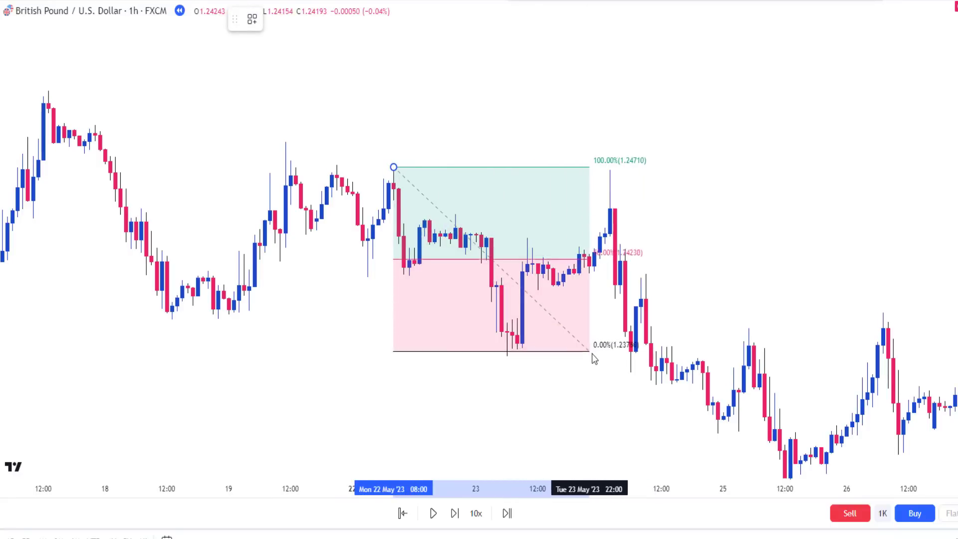
{"action": "left_click", "coordinate": [625, 356]}
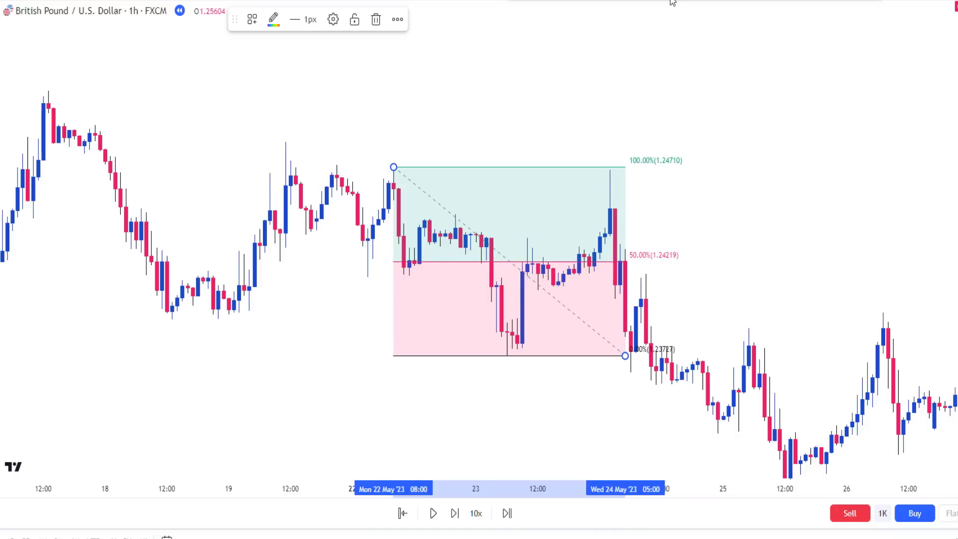
Step: Draw a trend line along the lower highs, apply the saved $$$ dashed style, and pan to 11–22 May
{"action": "left_click", "coordinate": [699, 36]}
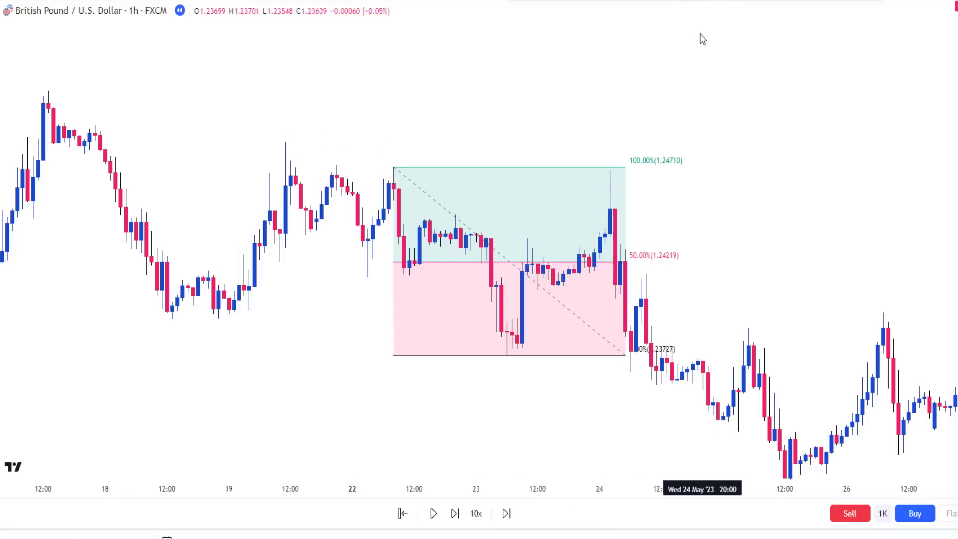
{"action": "left_click", "coordinate": [425, 201]}
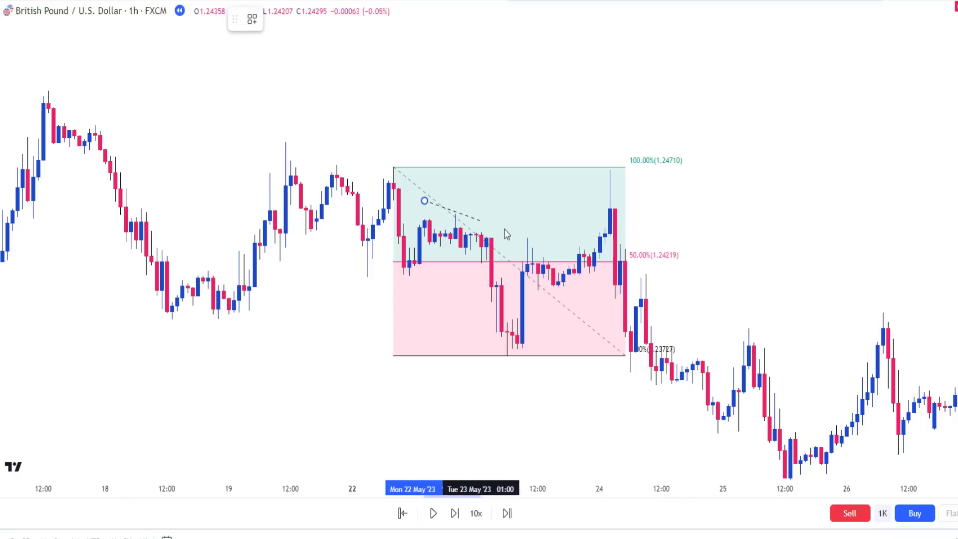
{"action": "left_click", "coordinate": [590, 262]}
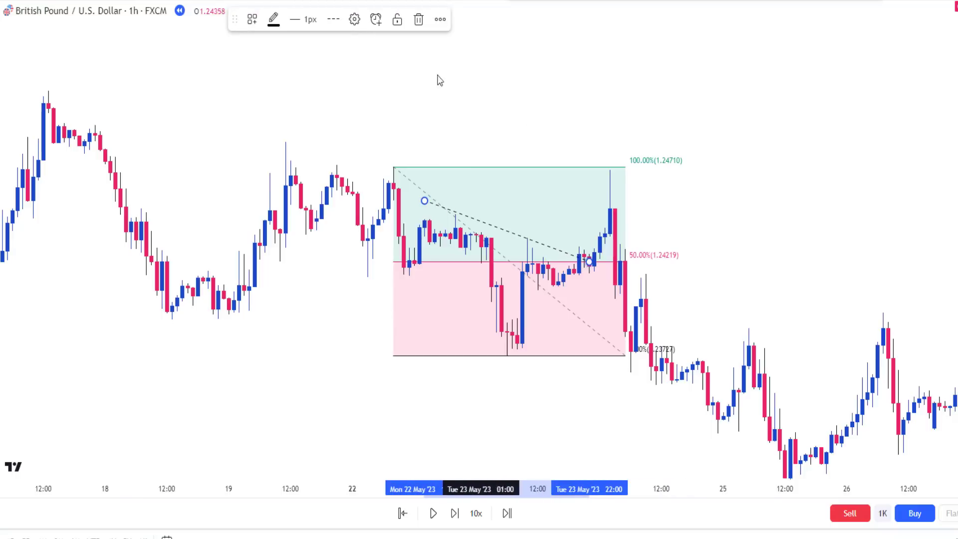
{"action": "left_click", "coordinate": [253, 20]}
{"action": "left_click", "coordinate": [255, 95]}
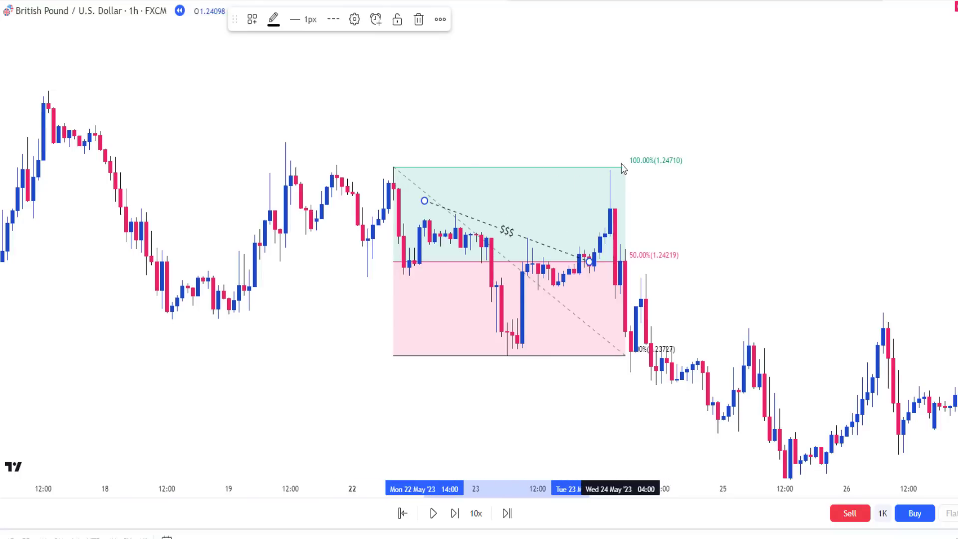
{"action": "mouse_move", "coordinate": [283, 118]}
{"action": "left_mouse_down"}
{"action": "mouse_move", "coordinate": [379, 143]}
{"action": "mouse_move", "coordinate": [567, 168]}
{"action": "left_mouse_up"}
{"action": "left_click_drag", "start_coordinate": [323, 111], "coordinate": [496, 146]}
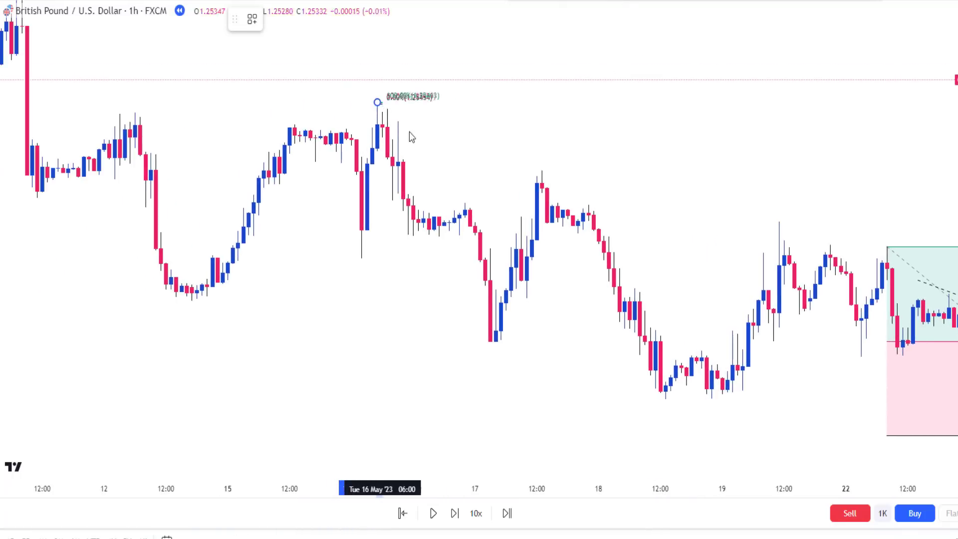
Step: Anchor the Fibonacci box's lower end at 1.24224, then scroll back to candles before 15 May
{"action": "left_click", "coordinate": [676, 341]}
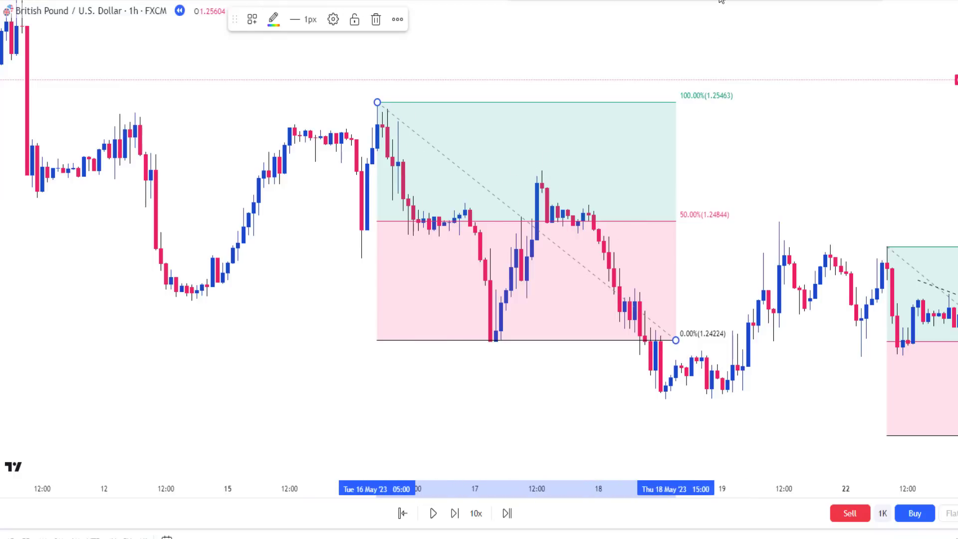
{"action": "left_click_drag", "start_coordinate": [295, 248], "coordinate": [569, 329]}
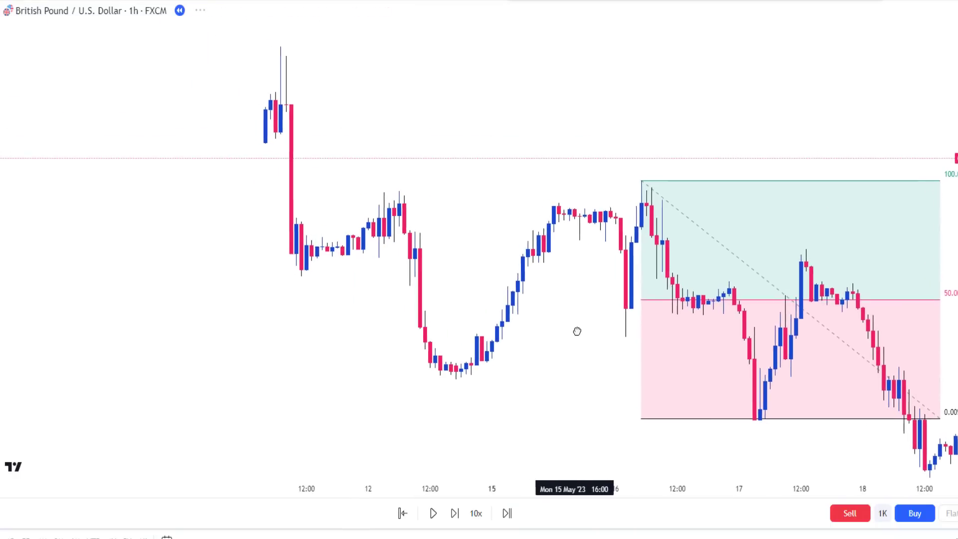